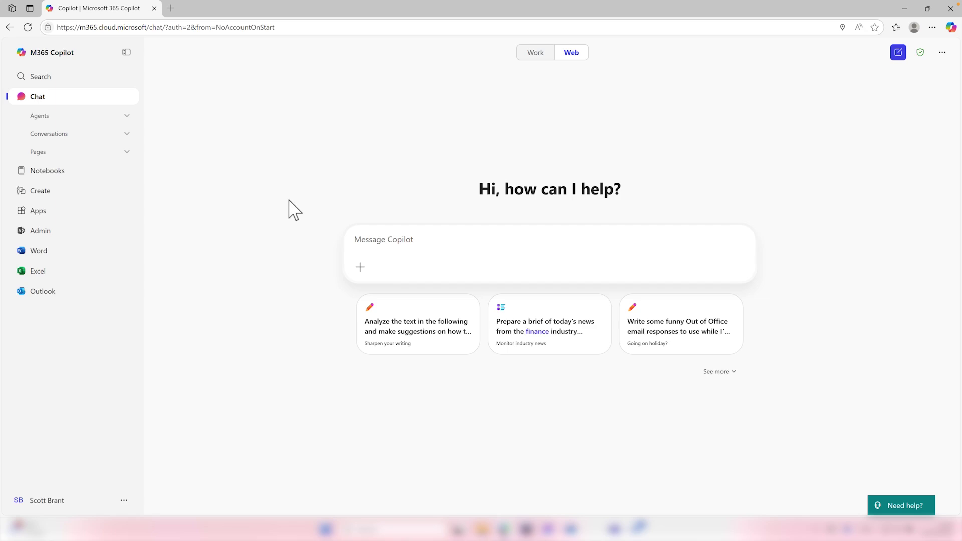
left_click(50, 201)
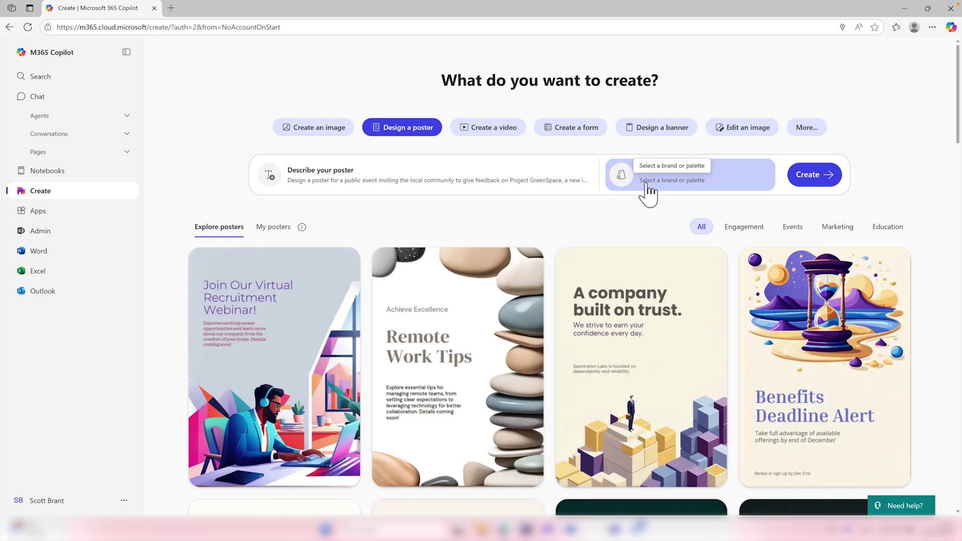
Create a new brand kit named 'Project GreenSpace' from the Brand and color menu
left_click(649, 192)
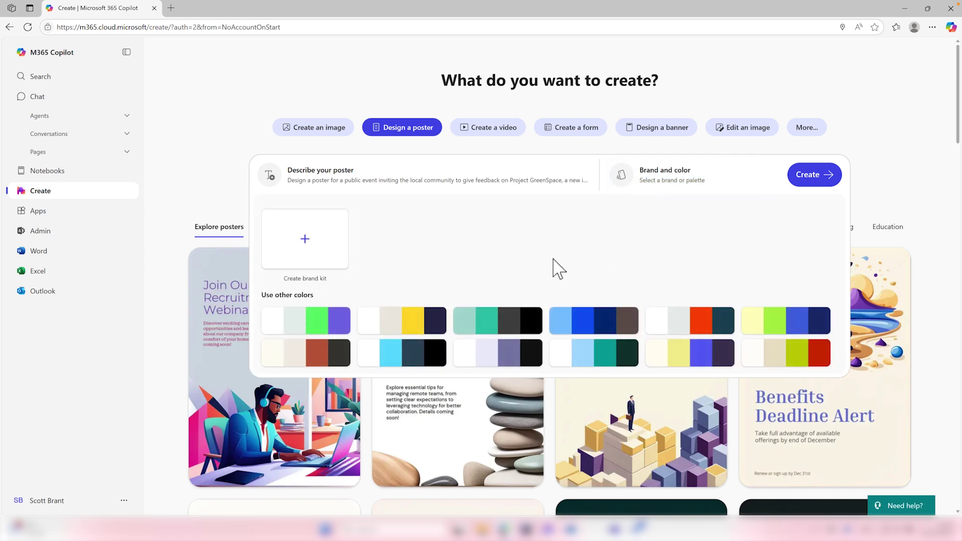
left_click(331, 255)
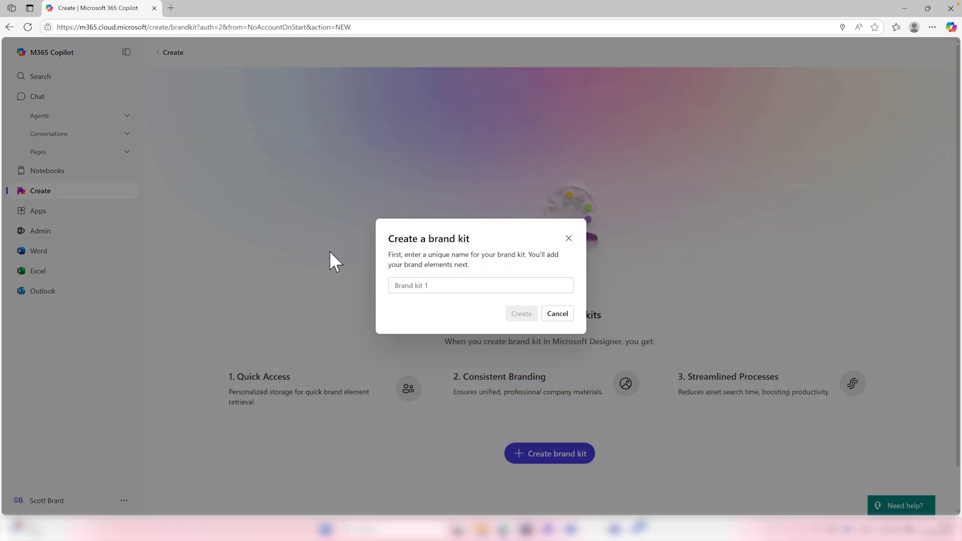
left_click(441, 285)
type("Project GreenSpace")
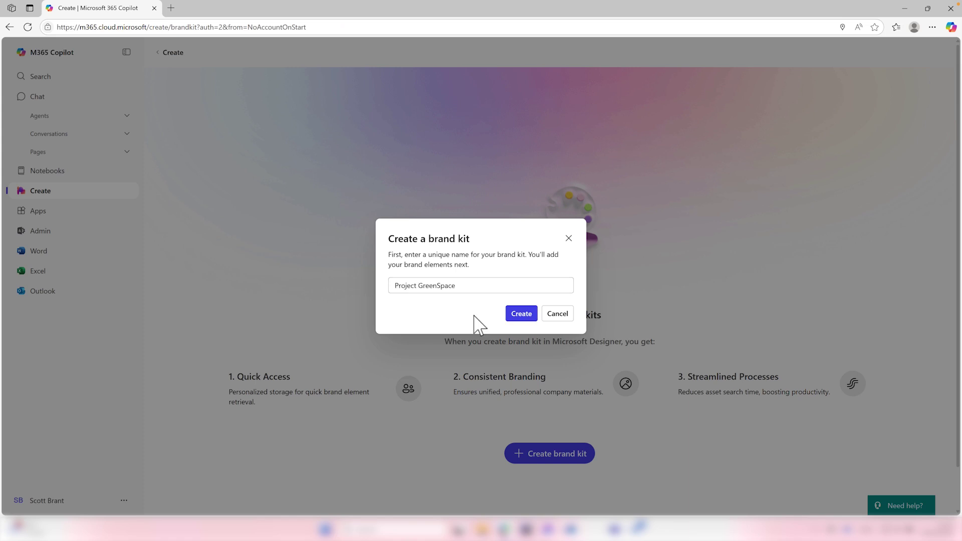
left_click(514, 317)
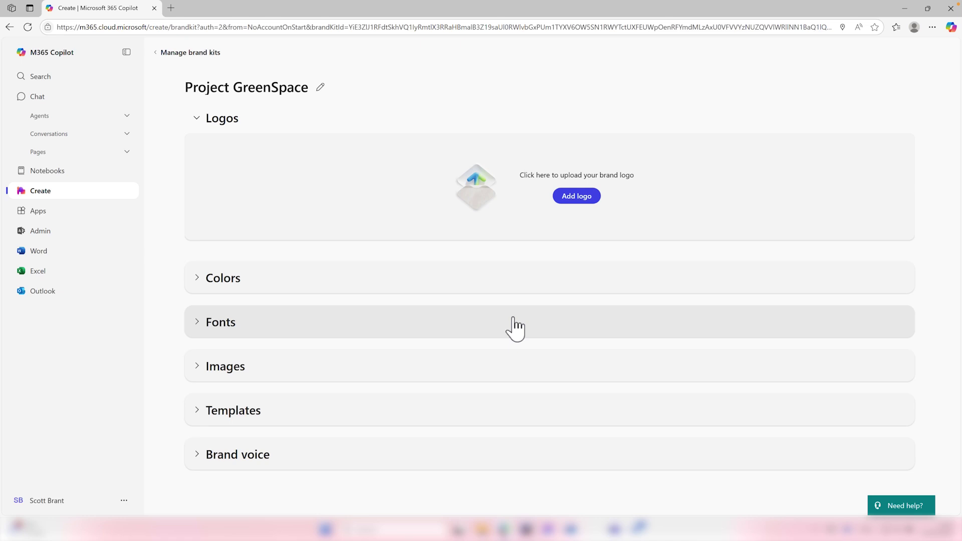
Upload the PG_Logo image as the brand kit's logo
left_click(572, 199)
left_click_drag(233, 148, 107, 81)
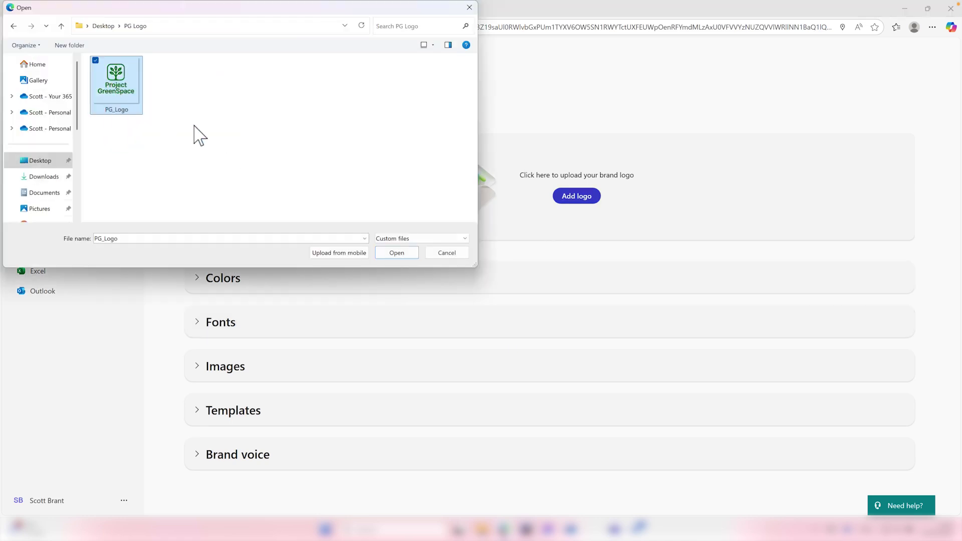
left_click(397, 253)
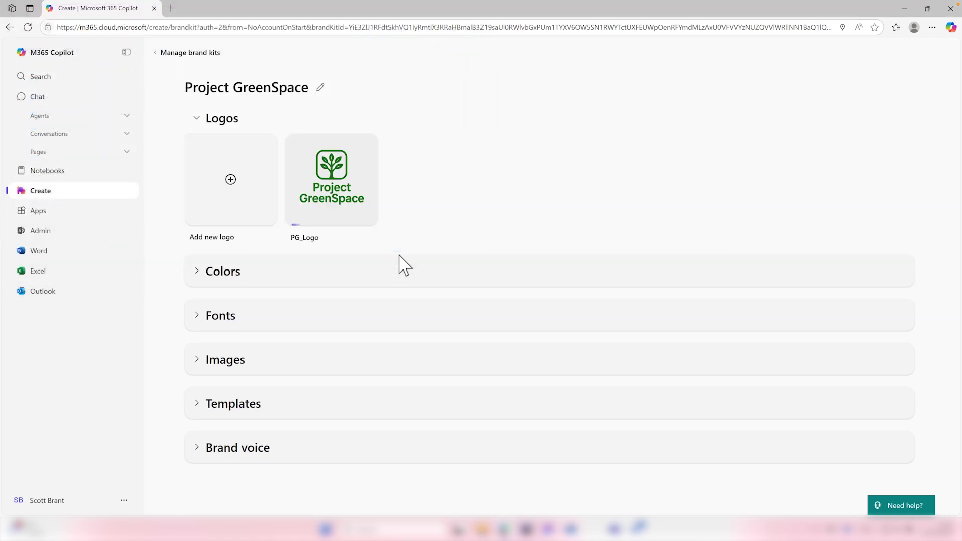
Start the brand kit's colour palette with a bright green, then add another colour
left_click(219, 273)
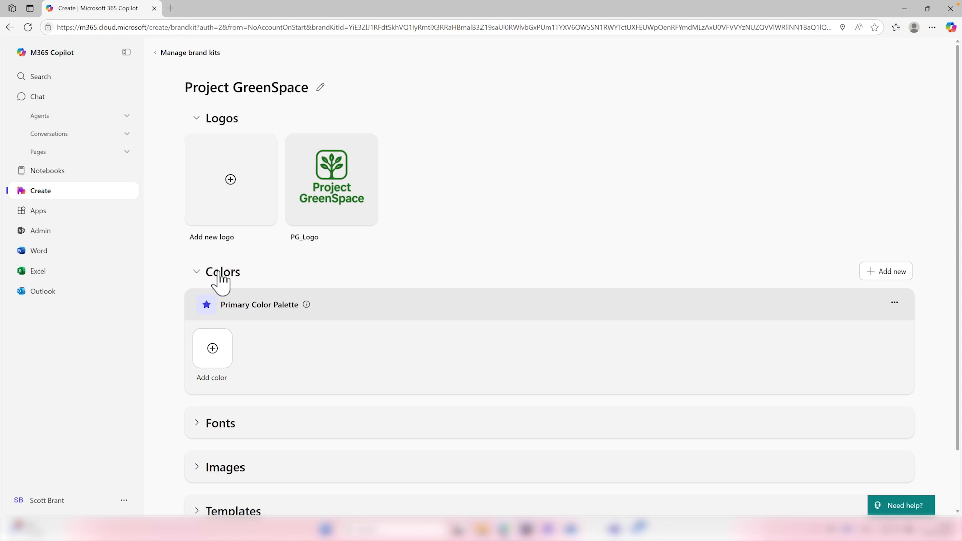
scroll(307, 363, "down", 2)
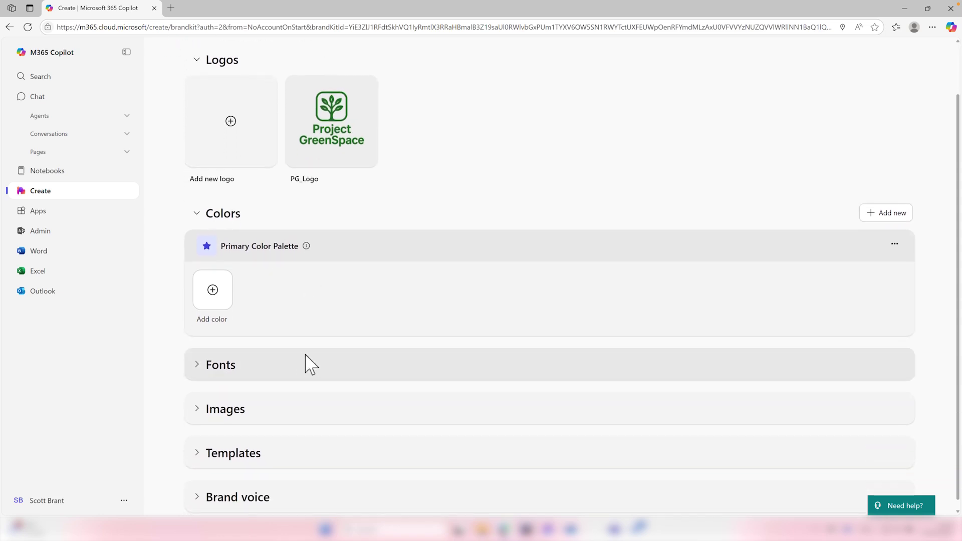
left_click(214, 299)
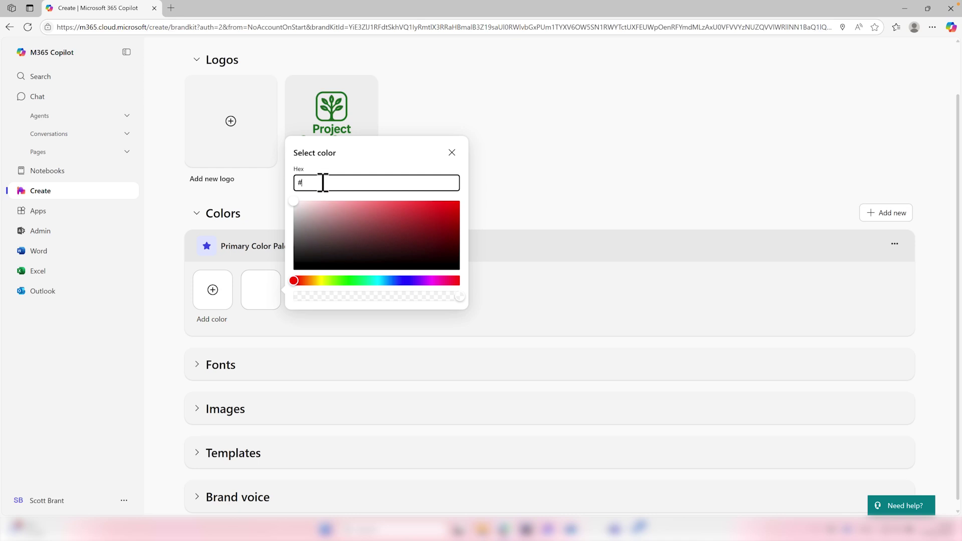
left_click(344, 280)
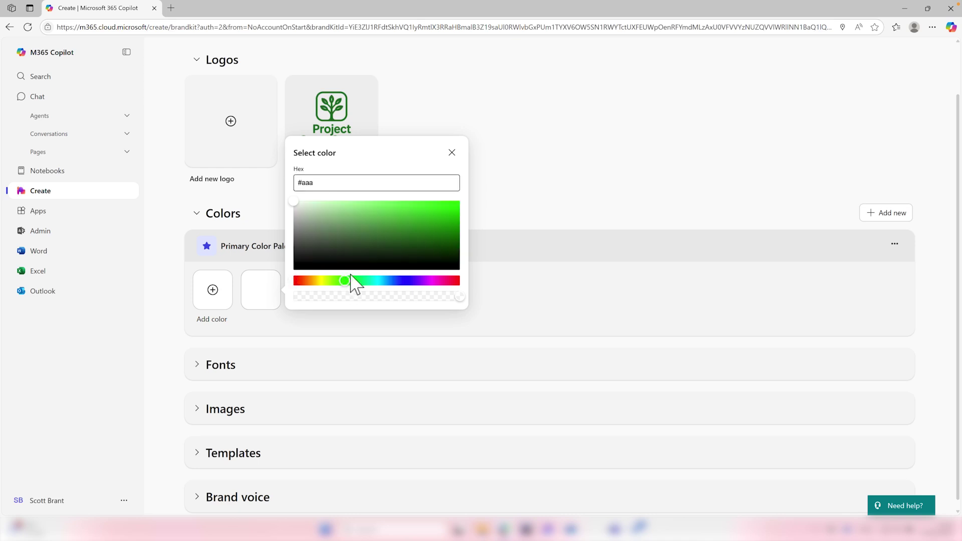
left_click_drag(365, 216, 456, 204)
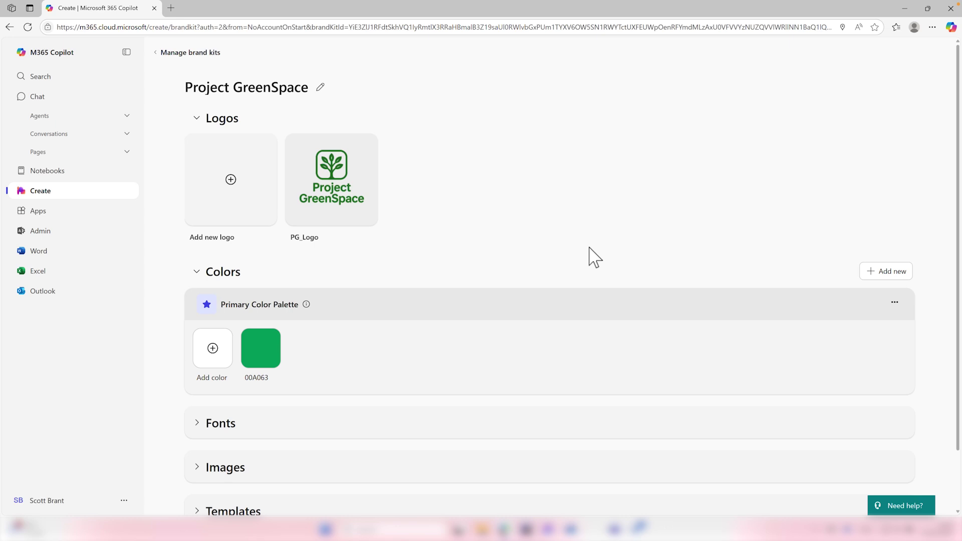
left_click(212, 355)
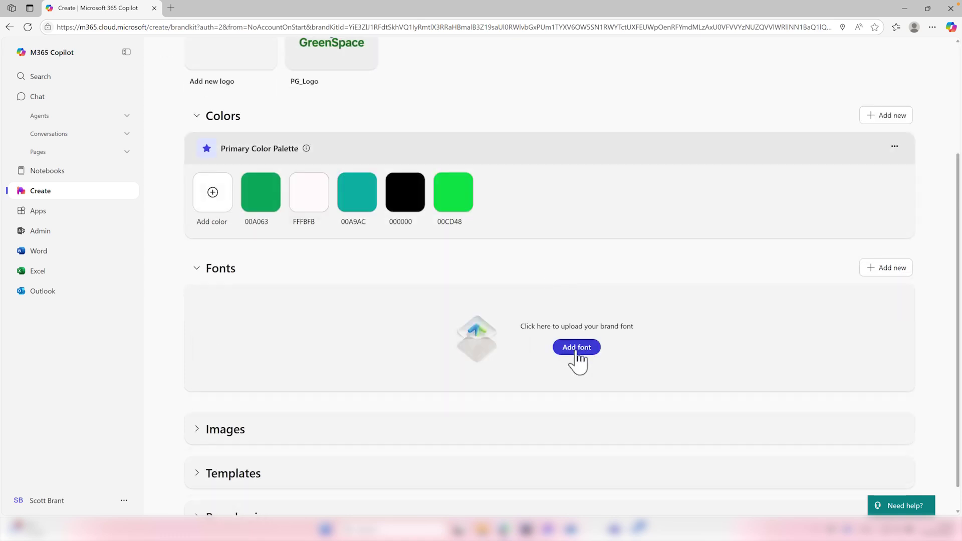
Add a Heading font style in Roboto Serif 20pt and begin another style
left_click(577, 347)
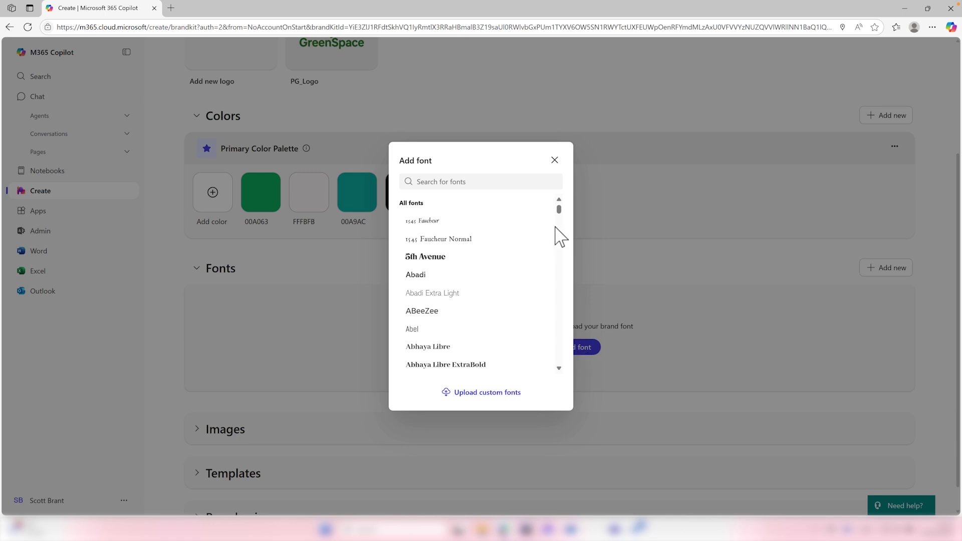
left_click_drag(560, 209, 561, 212)
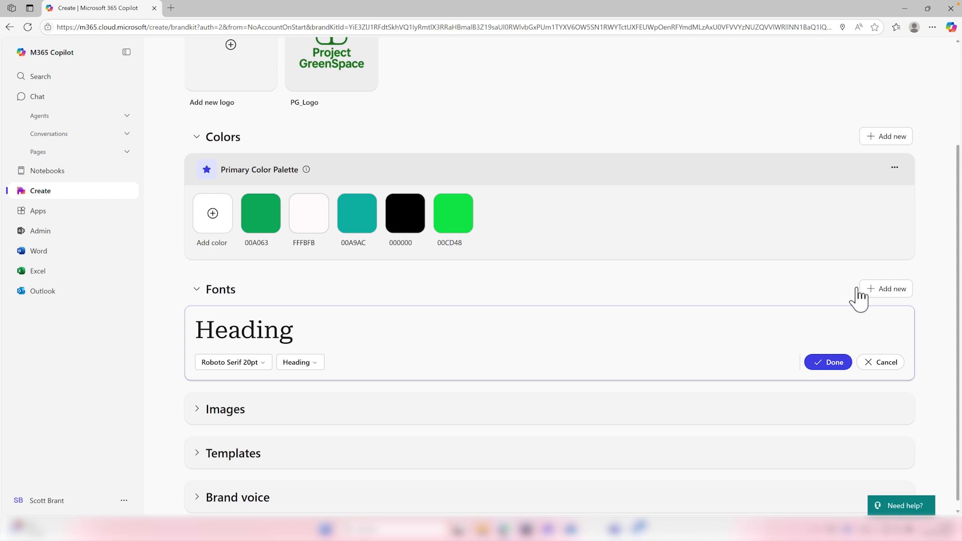
left_click(863, 290)
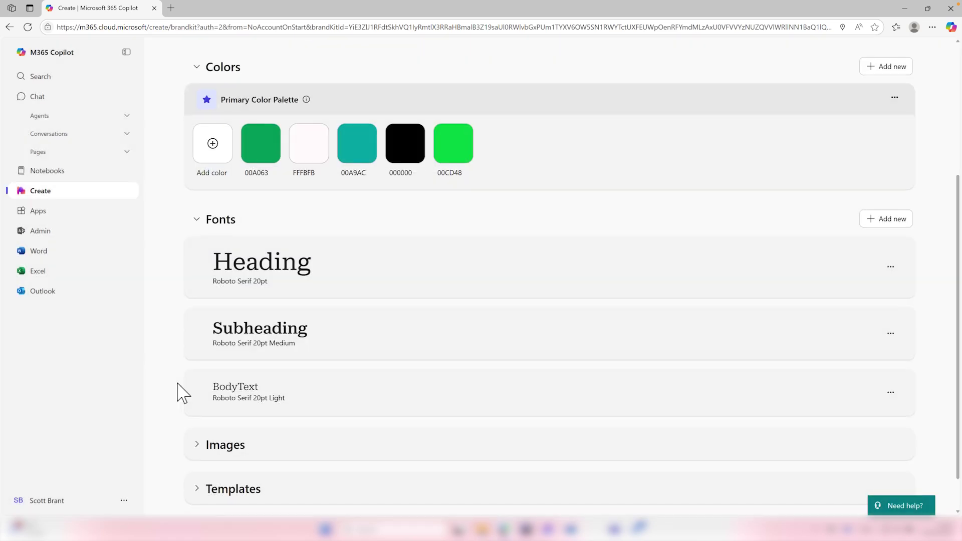
Paste a friendly, professional British English brand voice with no bullet points or emojis
scroll(177, 393, "down", 1)
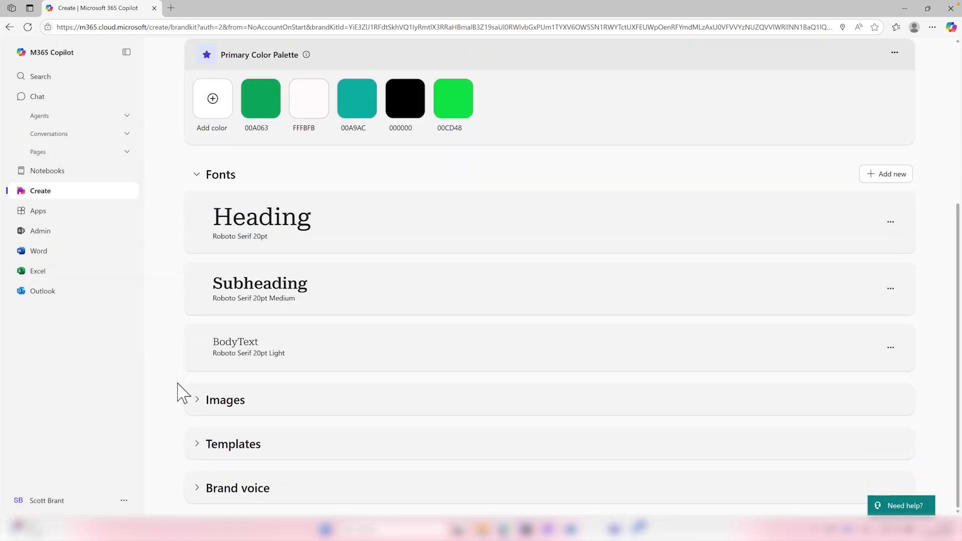
left_click(195, 408)
scroll(219, 404, "down", 2)
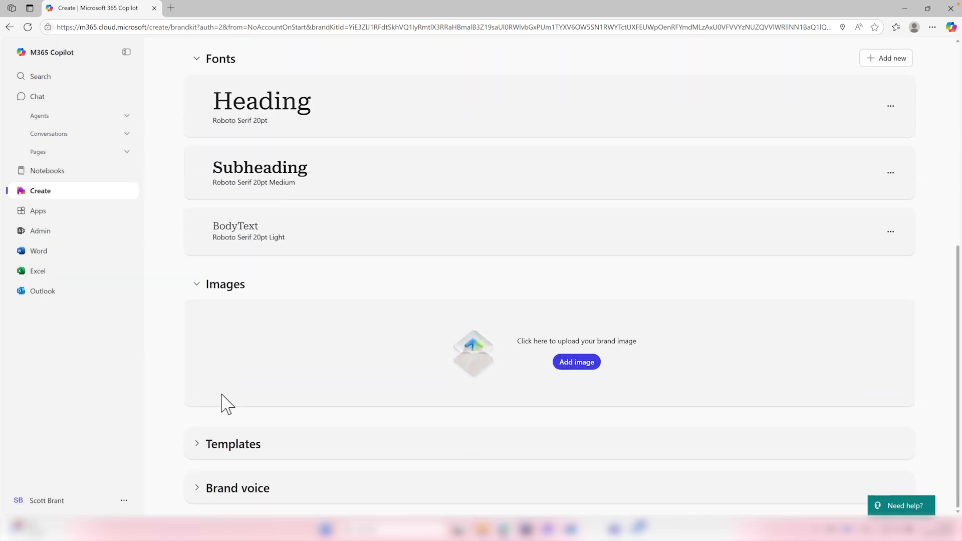
left_click(205, 448)
scroll(209, 449, "down", 2)
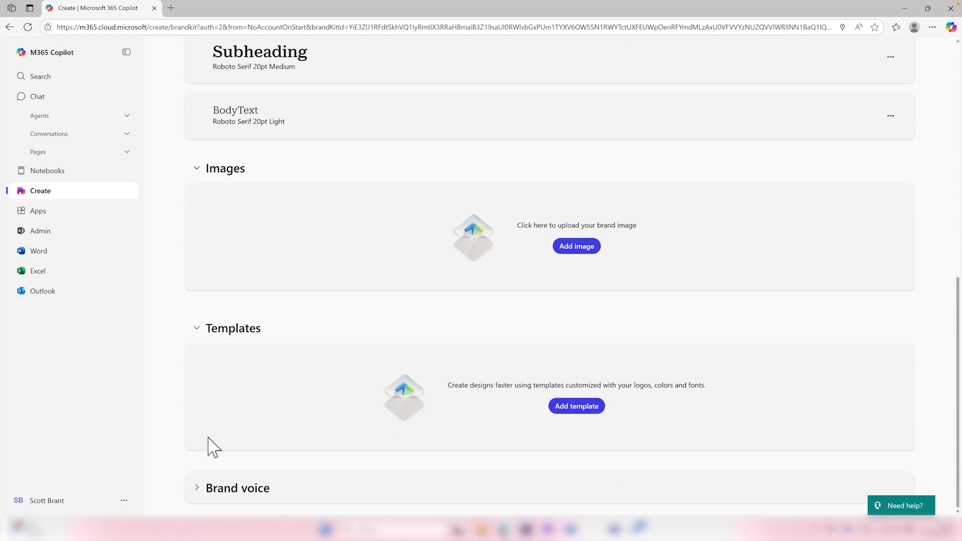
left_click(197, 490)
scroll(206, 439, "down", 2)
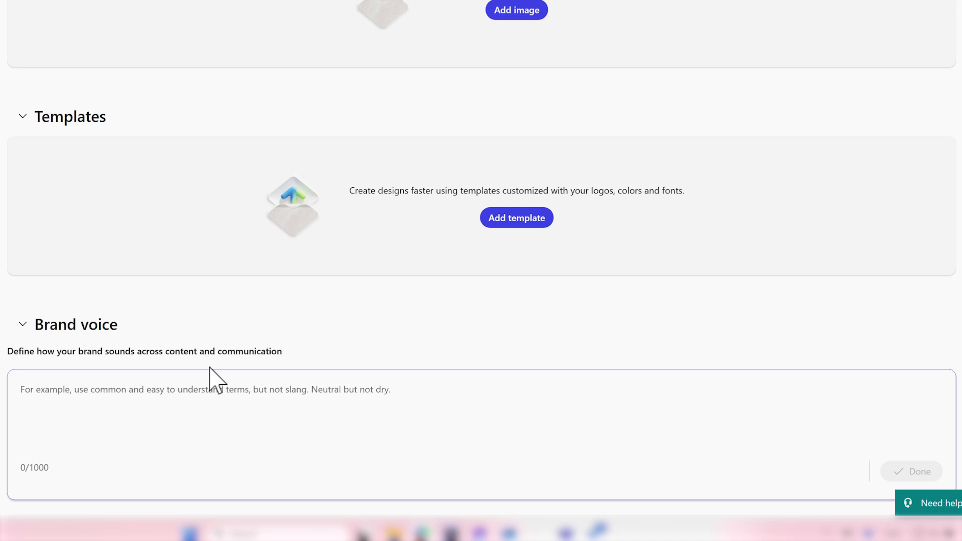
scroll(209, 368, "up", 1)
type("Use friendly language, written in British English, and ensure it is always professional. Do not use Bullet Points or Emoji's in any content created.")
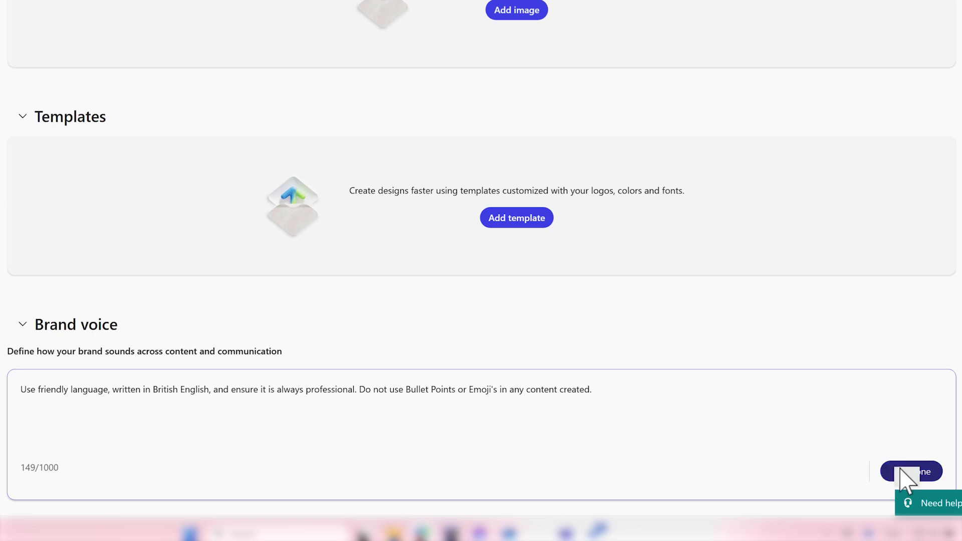
scroll(900, 476, "up", 10)
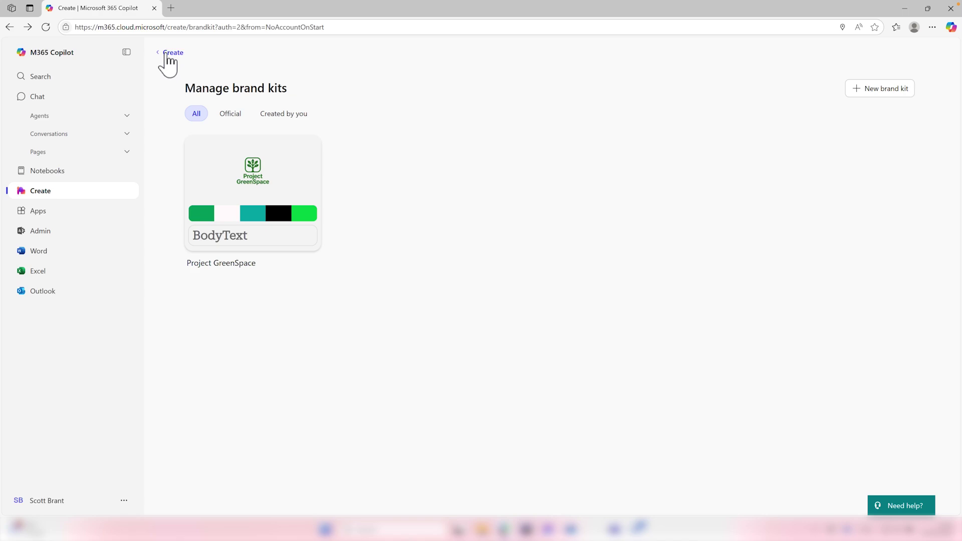
Generate the community event poster from its description using the Project GreenSpace brand kit
left_click(166, 54)
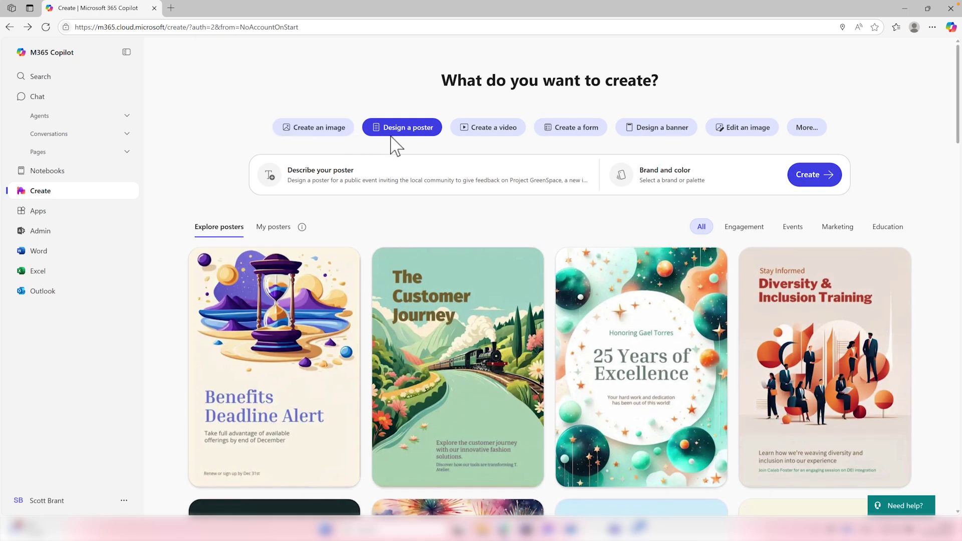
left_click(376, 185)
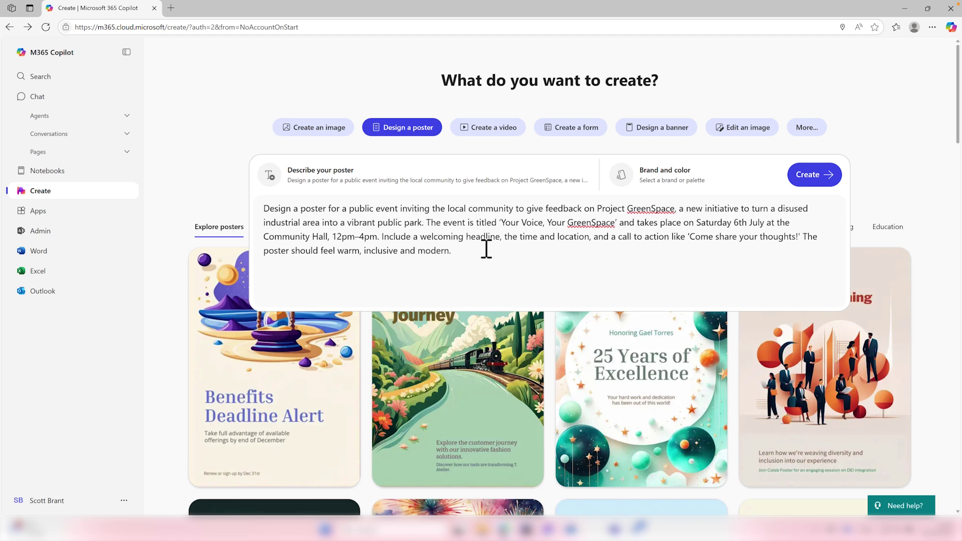
left_click(657, 186)
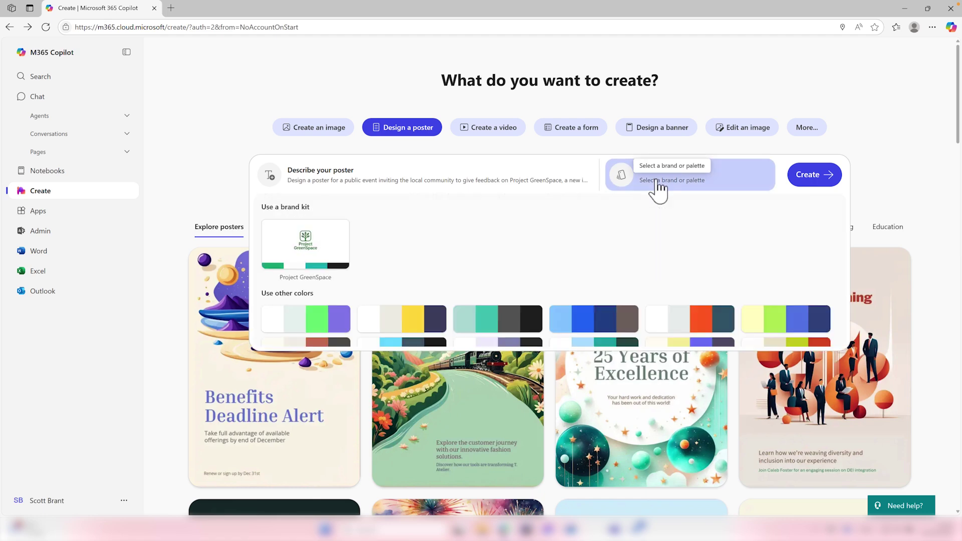
left_click(315, 248)
left_click(829, 182)
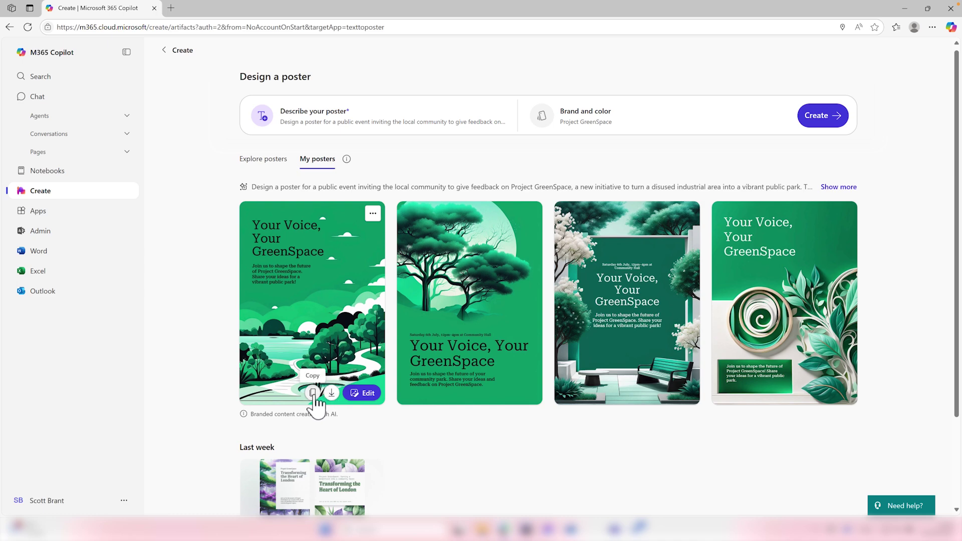
Restyle the first poster with the first Watercolor design and bring up its download options
left_click(361, 393)
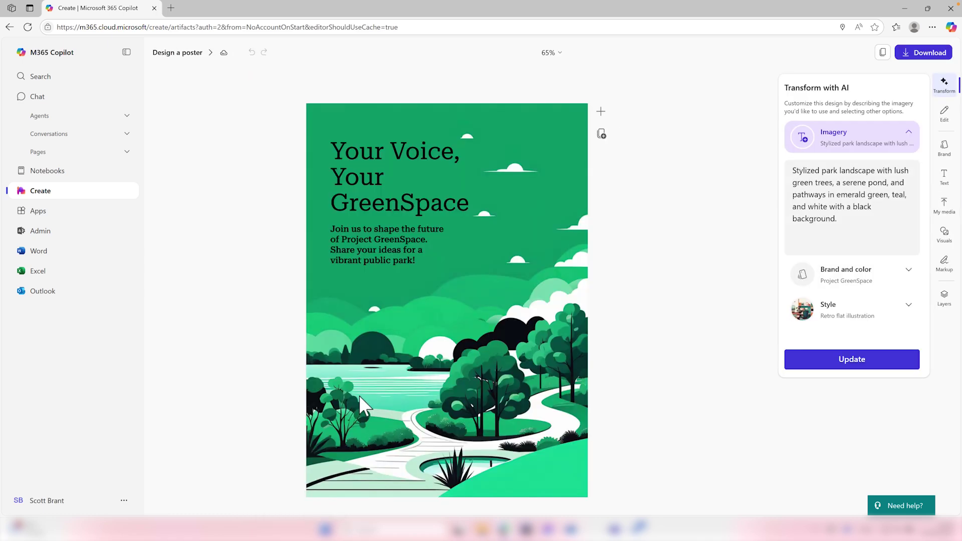
left_click(902, 315)
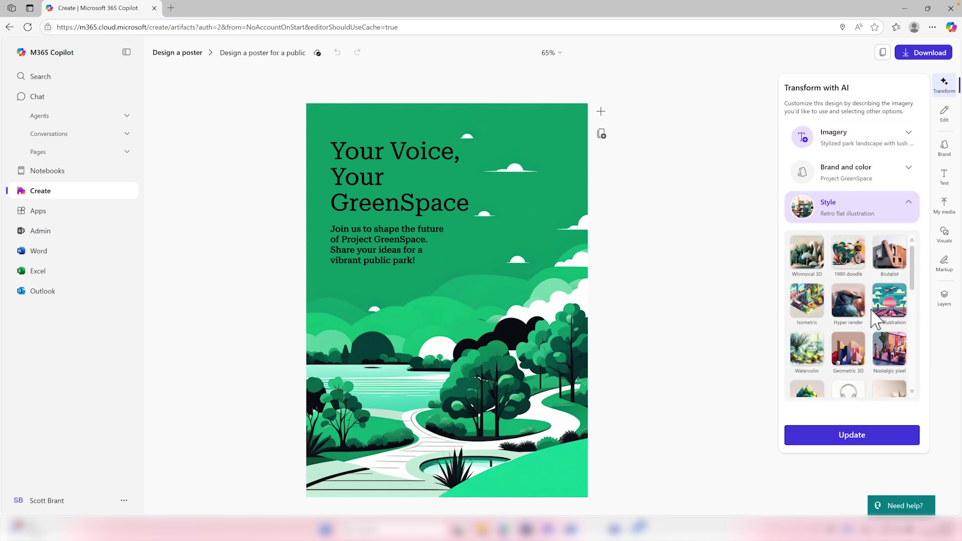
left_click(807, 351)
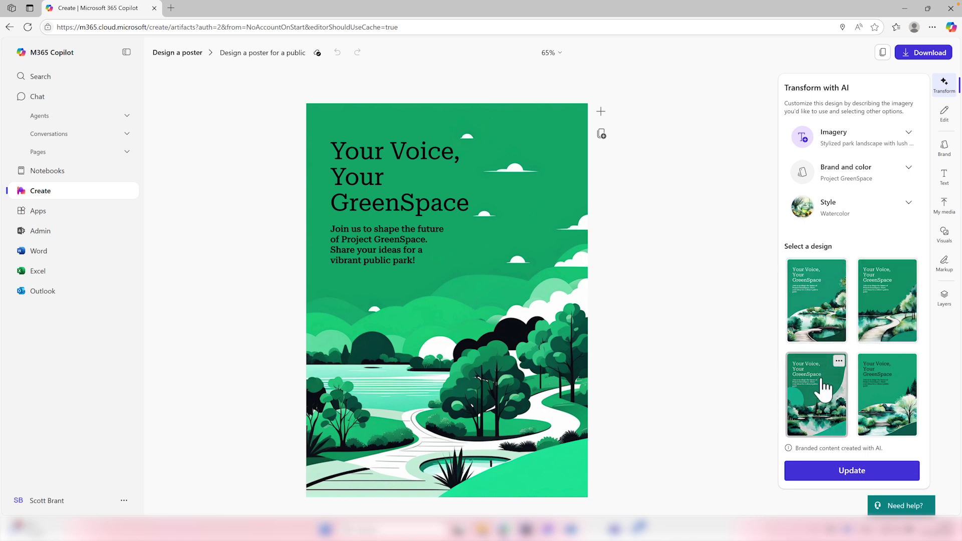
left_click(823, 330)
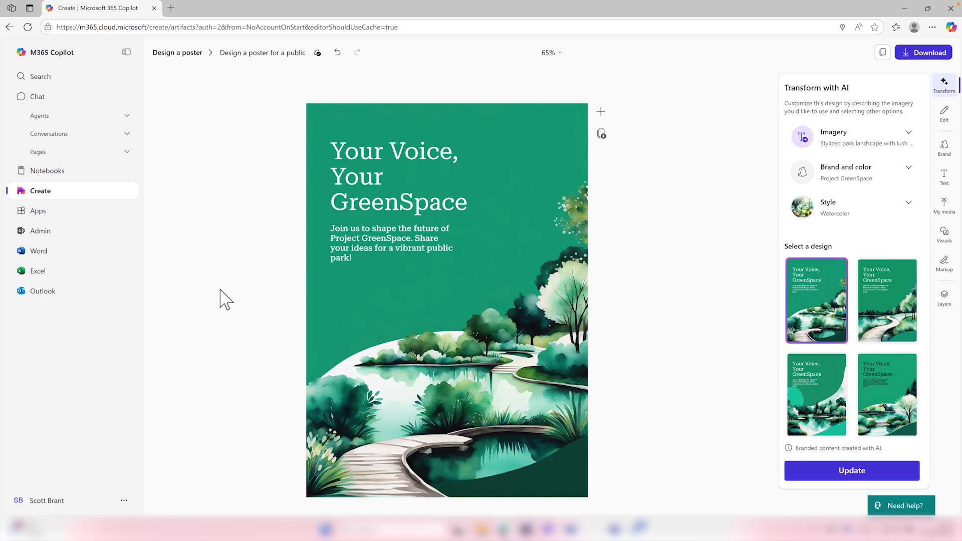
left_click(918, 56)
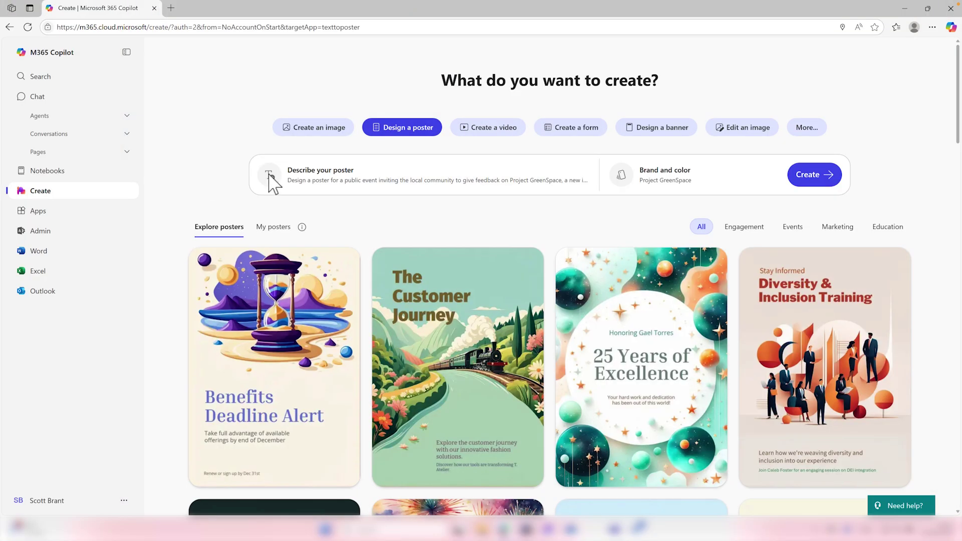
Switch to image creation and paste the clean, modern Project GreenSpace image prompt
left_click(295, 129)
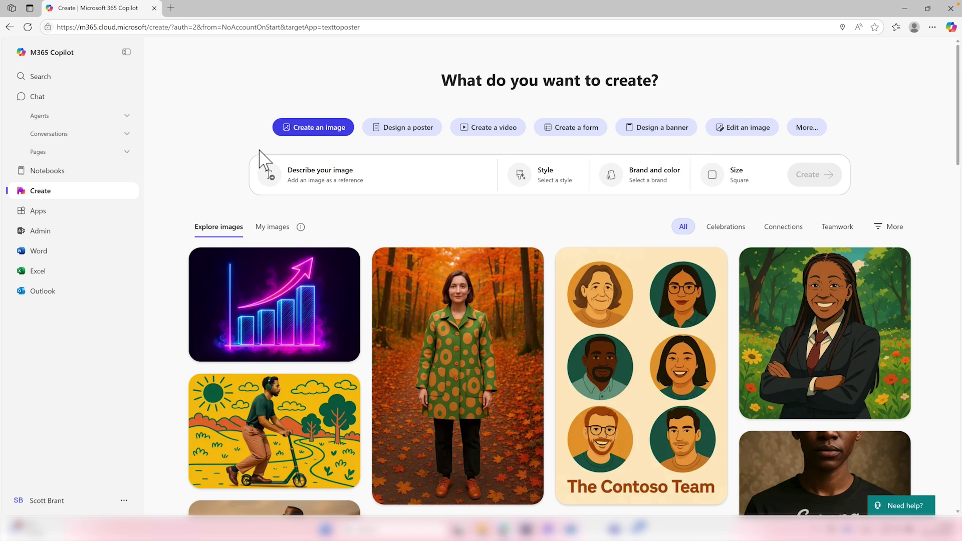
left_click(317, 179)
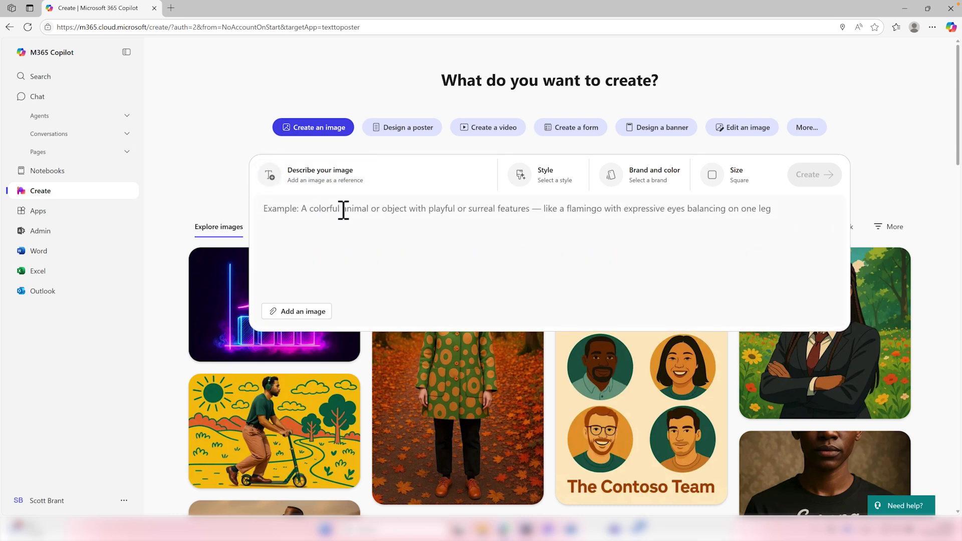
type("Design a clean, modern image for Project GreenSpace, a community-led regeneration project focused on green space, sustainability, and urban transformation. The image should use nature-inspired elements like leaves, trees, or open space, paired with a modern typeface. It should look professional enough to appear on signage, websites, and printed flyers")
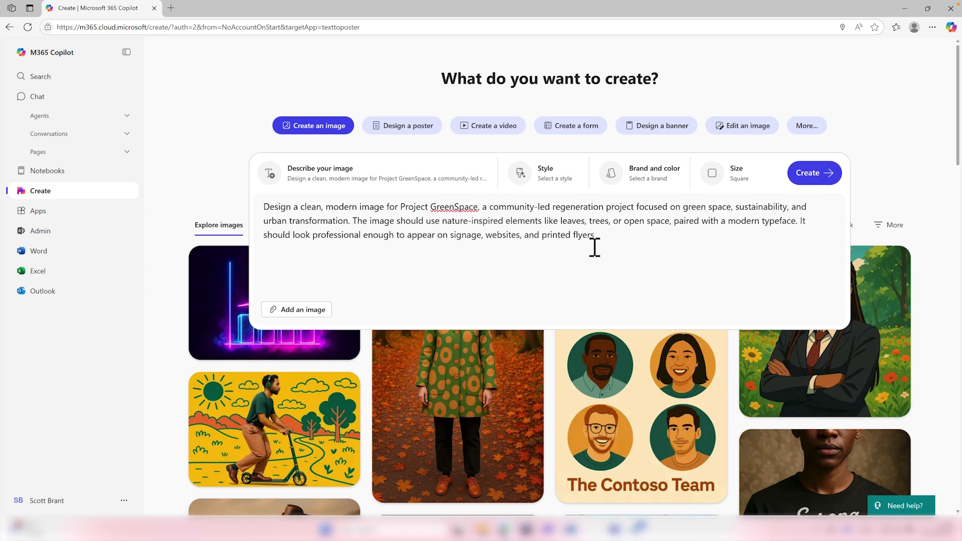
Generate the image in Flat Design style with the Project GreenSpace brand kit at Square size
left_click(553, 183)
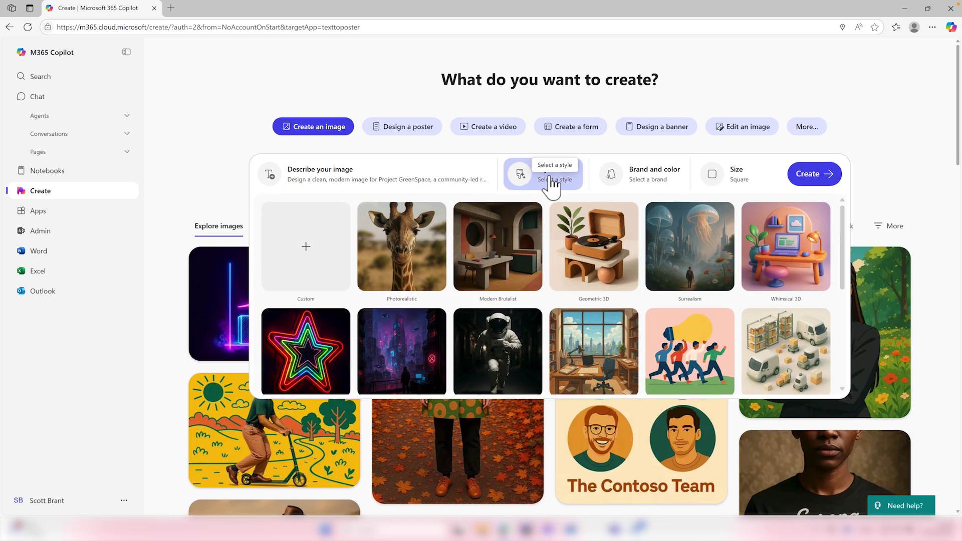
scroll(554, 251, "down", 1)
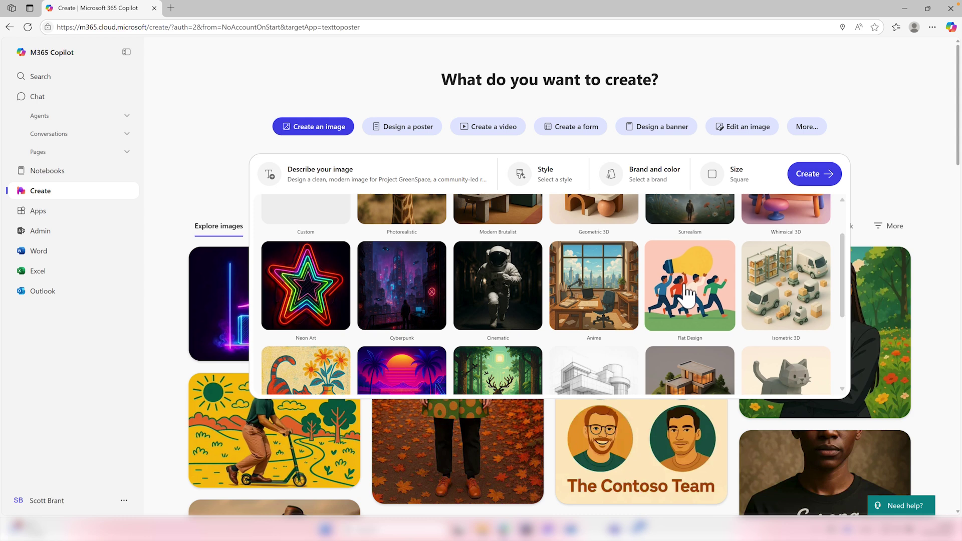
left_click(689, 295)
left_click(633, 180)
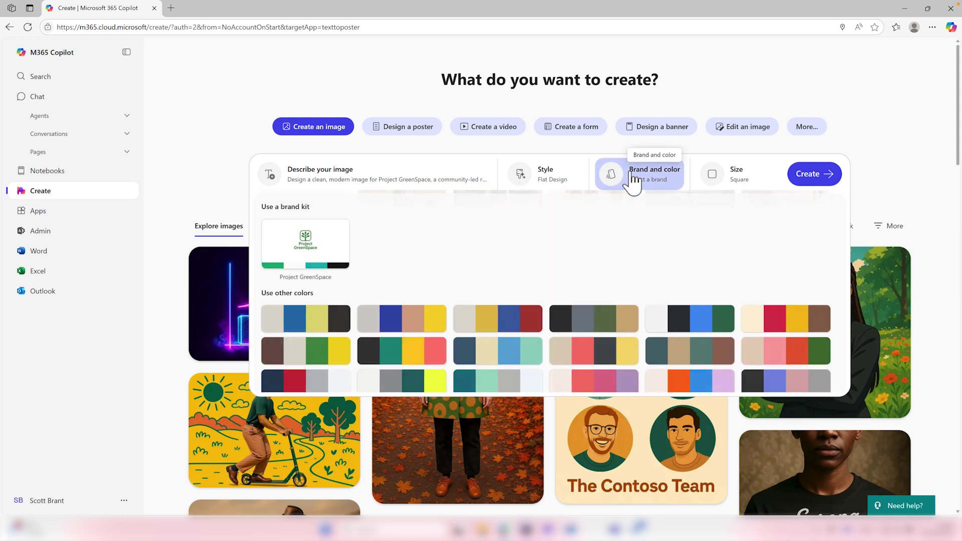
left_click(339, 247)
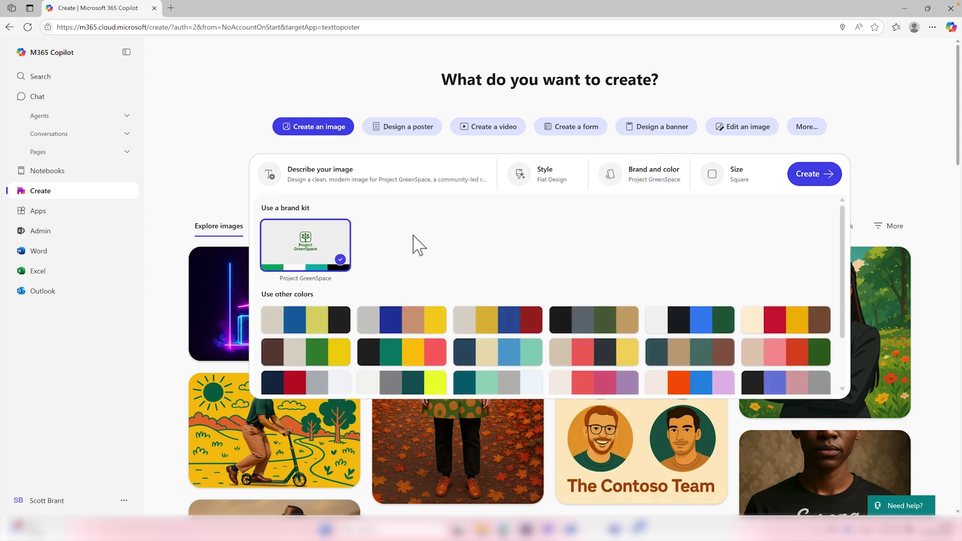
left_click(738, 185)
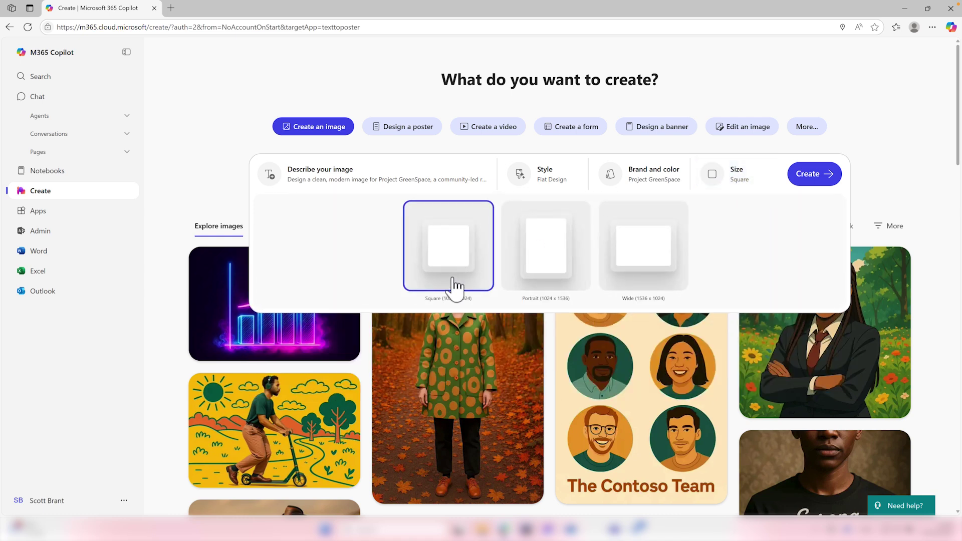
left_click(808, 175)
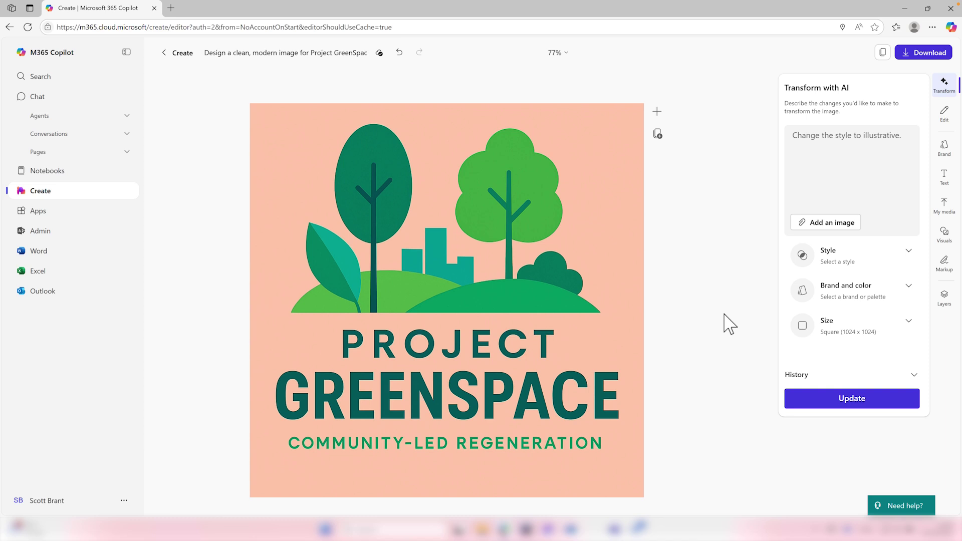
Review the generated image's Style, Brand and color, and Size options without changing them
left_click(904, 253)
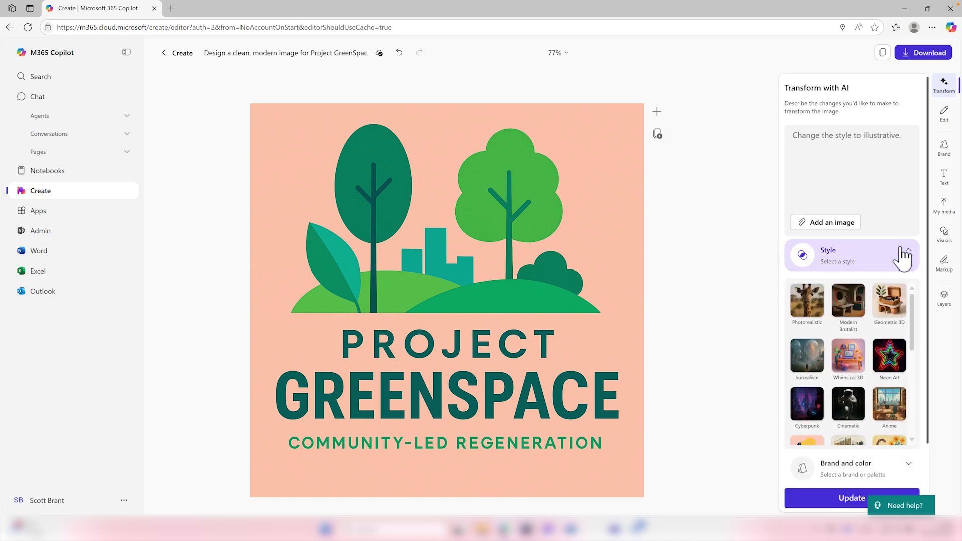
left_click(902, 255)
left_click(883, 298)
left_click(882, 297)
left_click(882, 331)
left_click(884, 332)
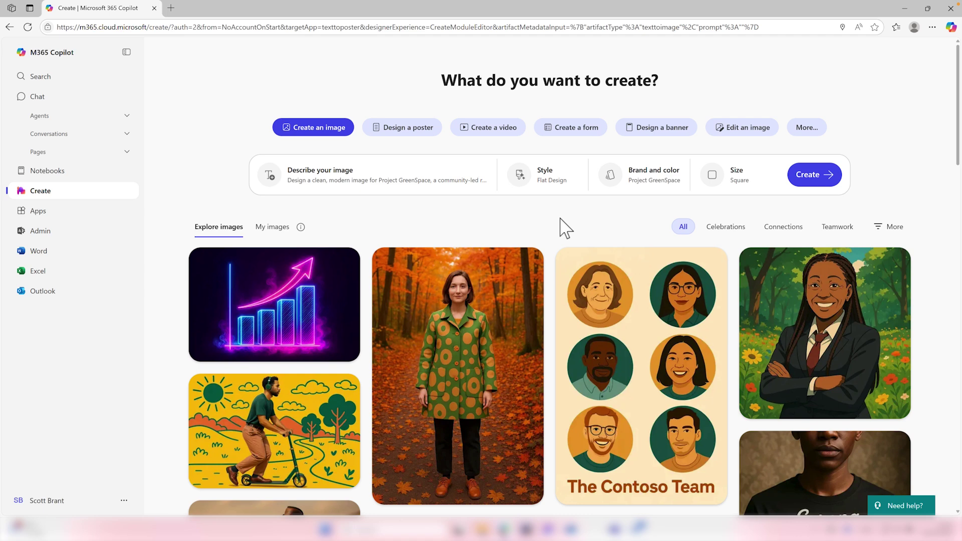
Switch to video creation and paste the Project GreenSpace promotional prompt ending with the 6th July invitation
left_click(512, 134)
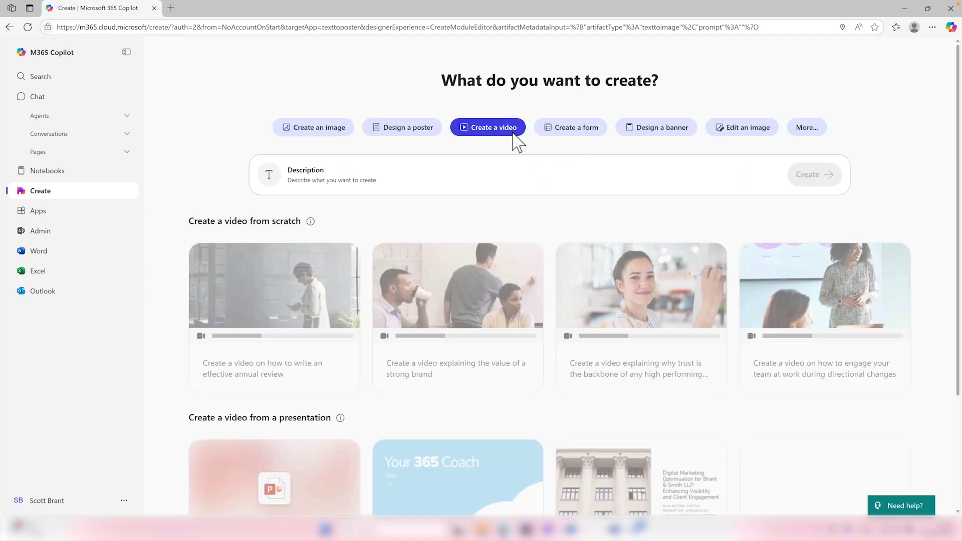
left_click(456, 188)
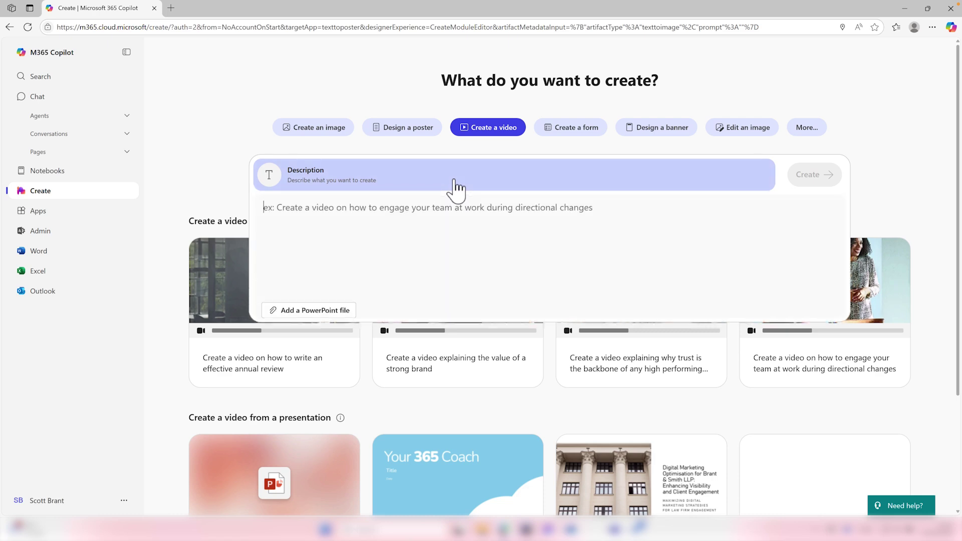
type("Create a promotional video for Project GreenSpace to promote a community feedback event. The video should explain the project’s goal: turning an old industrial site into a vibrant green community space with parks, walkways, and a play area. It should include upbeat background music, friendly captions, and show diverse community members. End with a call to action: 'Join us on the 6th July to shape your future green space'")
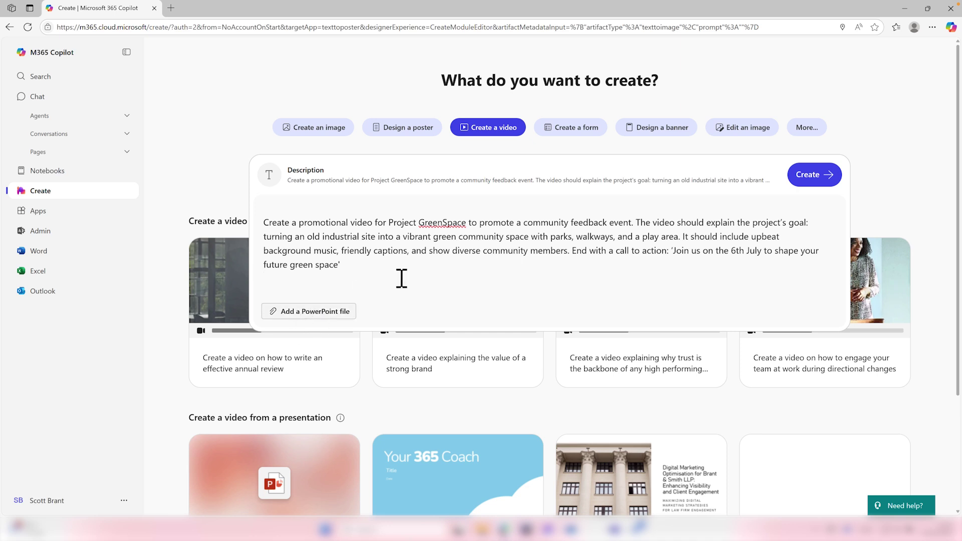
Generate the Project GreenSpace promotional video and play the 49-second Version 1 preview
left_click(813, 183)
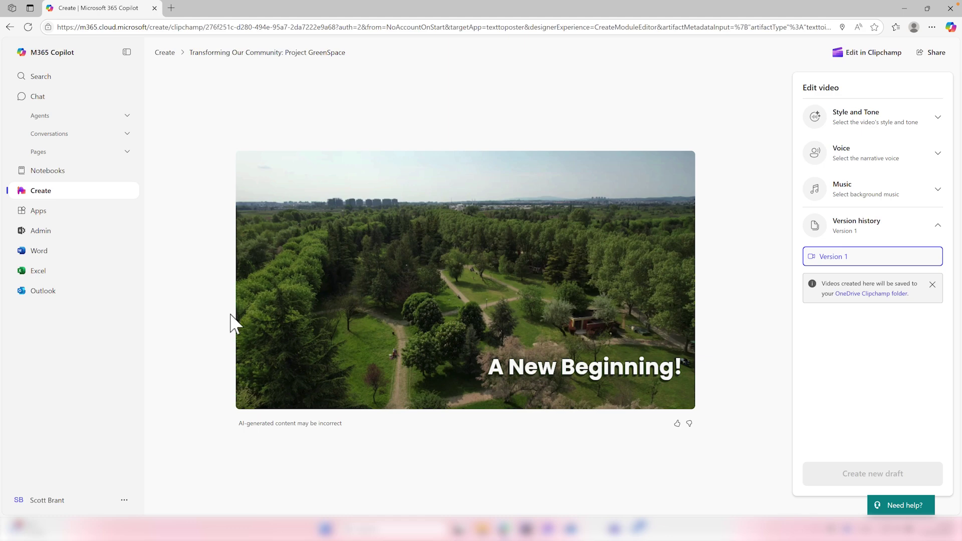
mouse_move(260, 403)
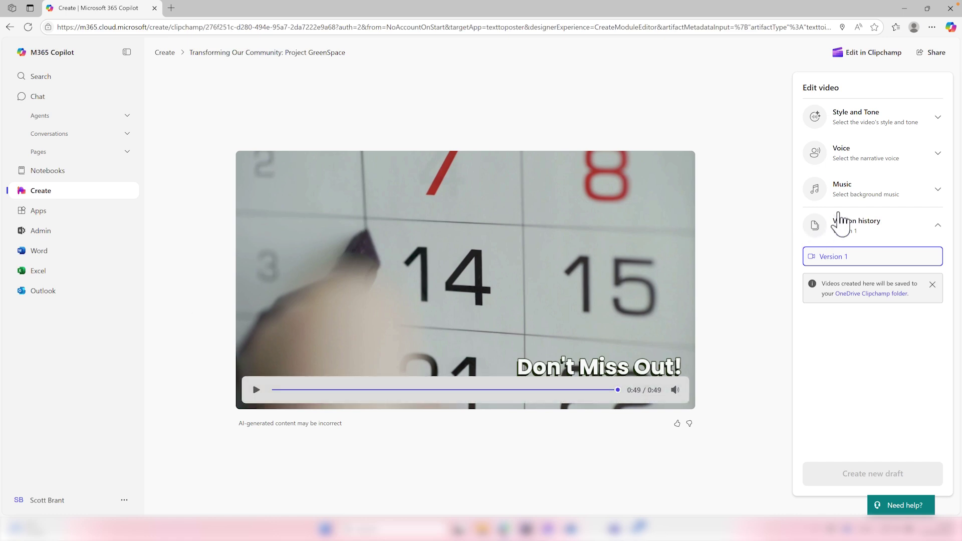
Set the video to Vibrant and Upbeat tone, Neutral narrator voice and Ambient background music
left_click(931, 122)
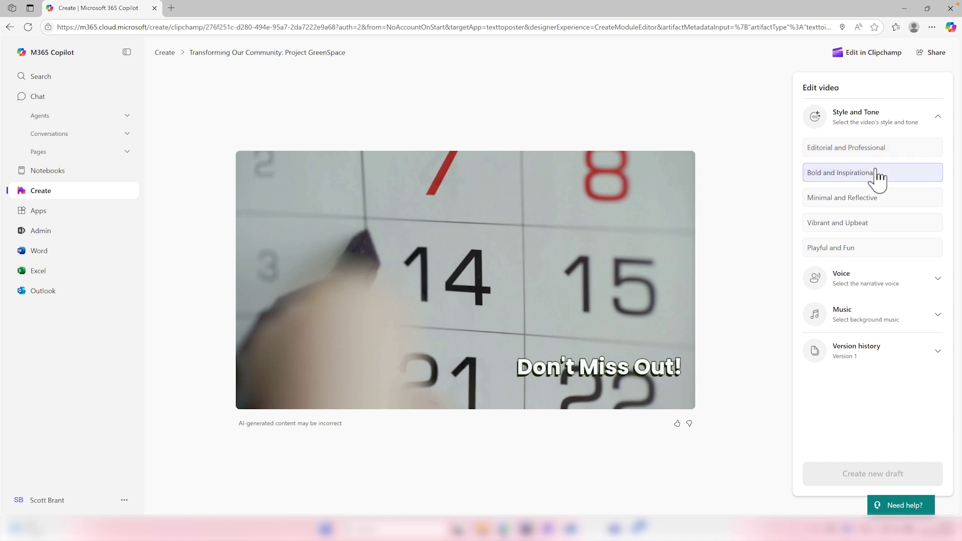
left_click(854, 237)
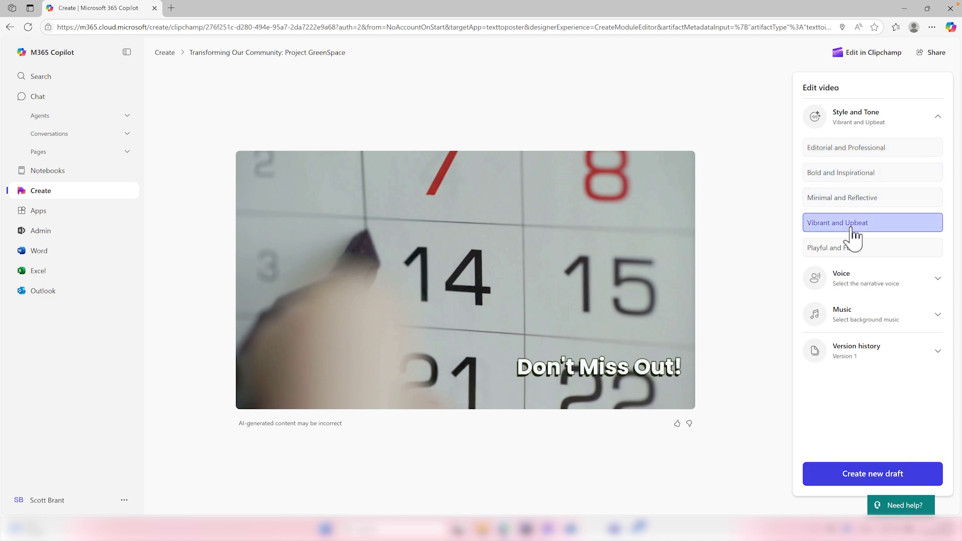
left_click(855, 278)
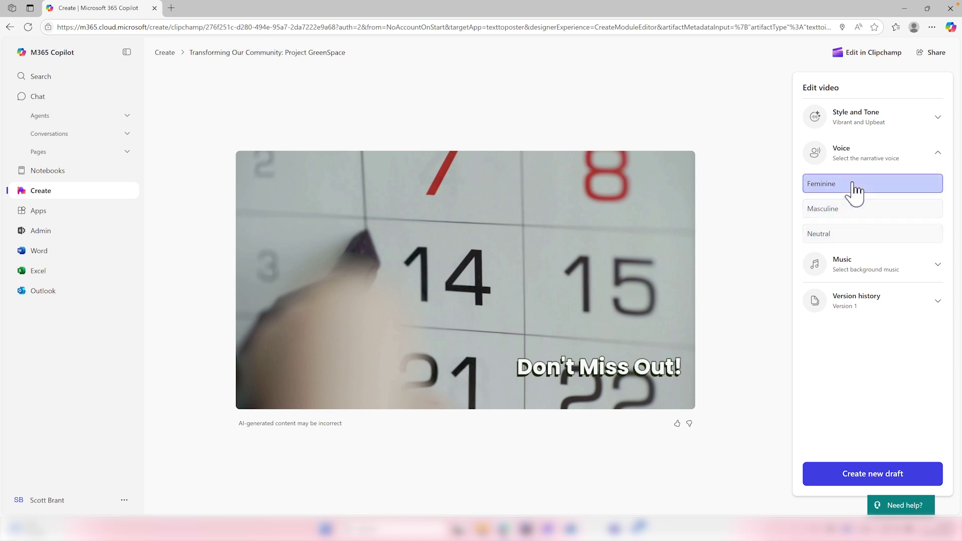
left_click(850, 215)
left_click(849, 249)
left_click(891, 271)
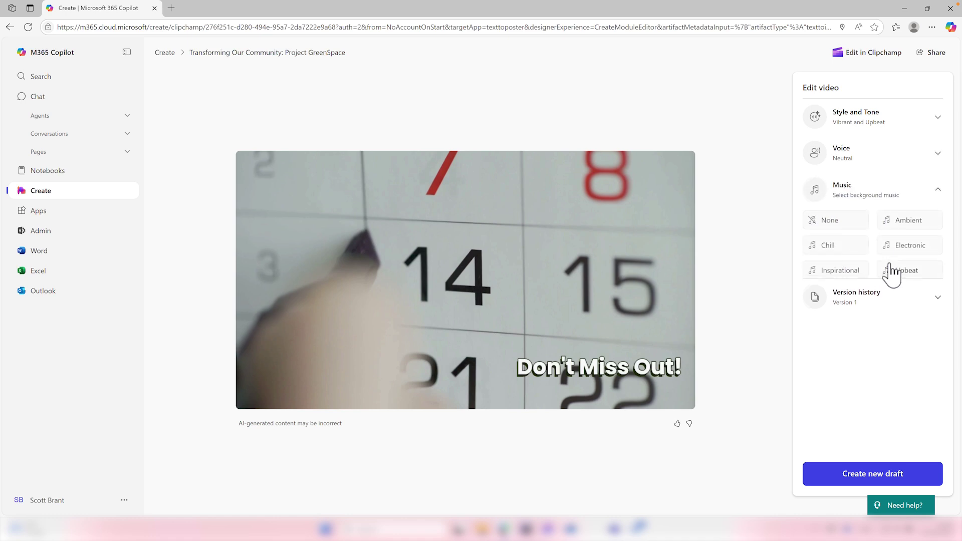
left_click(837, 274)
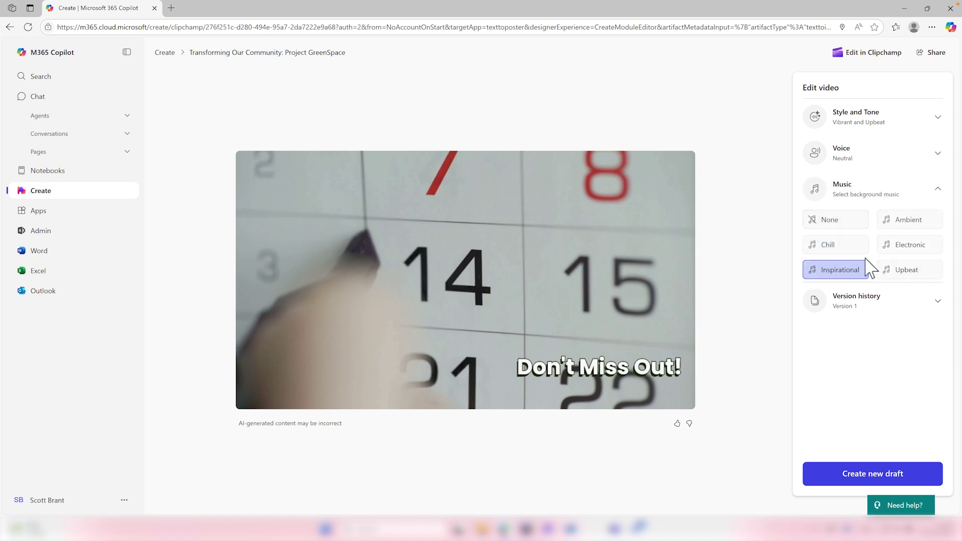
left_click(916, 223)
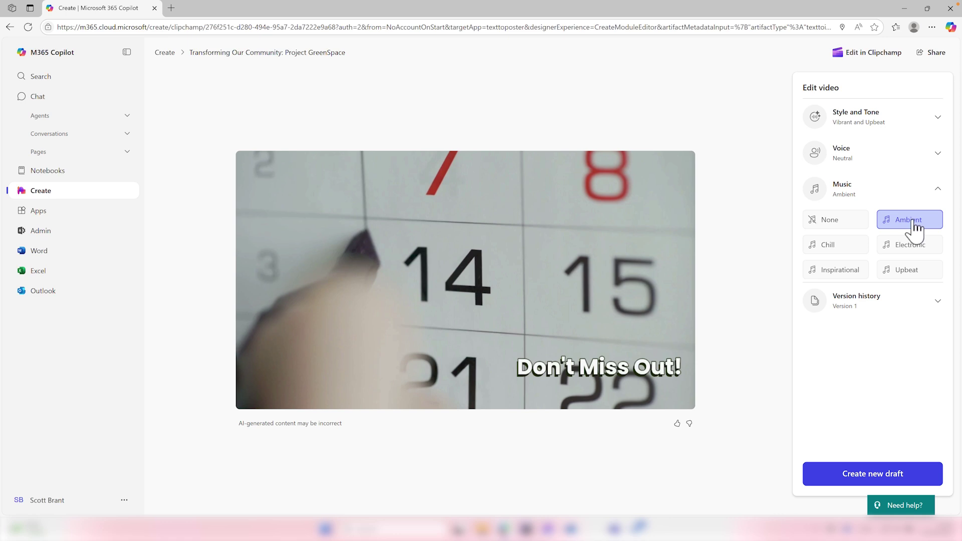
Create a new draft with the updated settings and play Version 2, 'Transforming Our Future: Project GreenSpace'
left_click(872, 479)
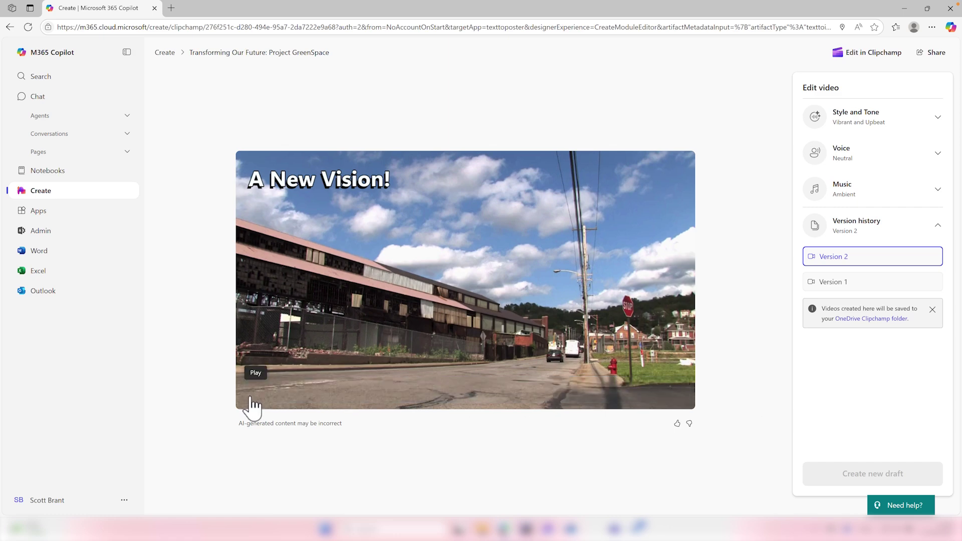
left_click(253, 405)
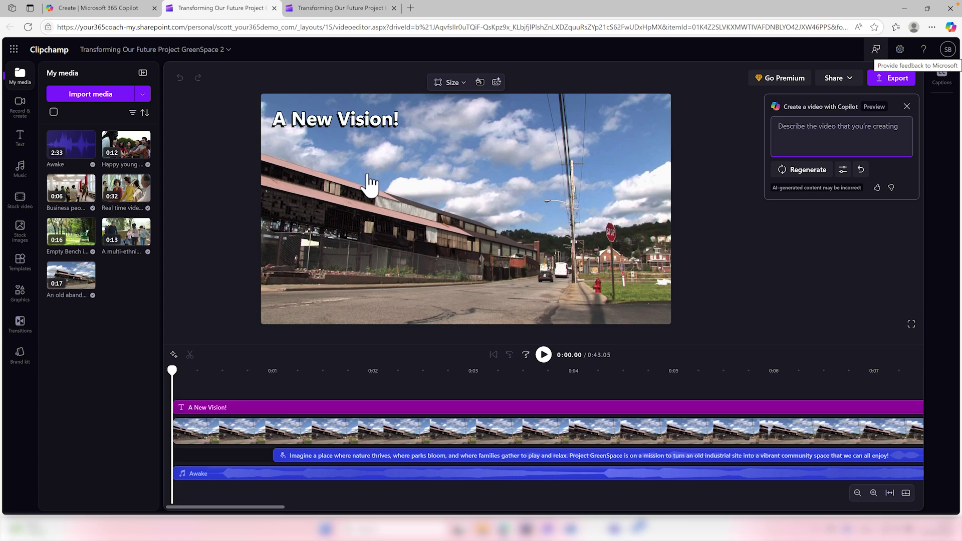
Scrub the Clipchamp timeline to preview the video past its opening
left_click_drag(173, 370, 247, 370)
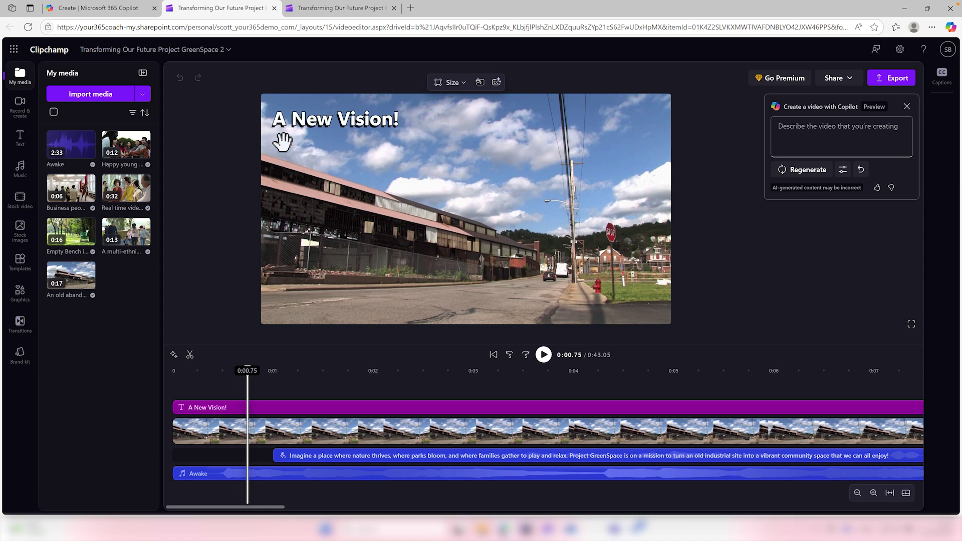
Back on the Copilot video page, bring up the Share dialog for the GreenSpace video
left_click(128, 10)
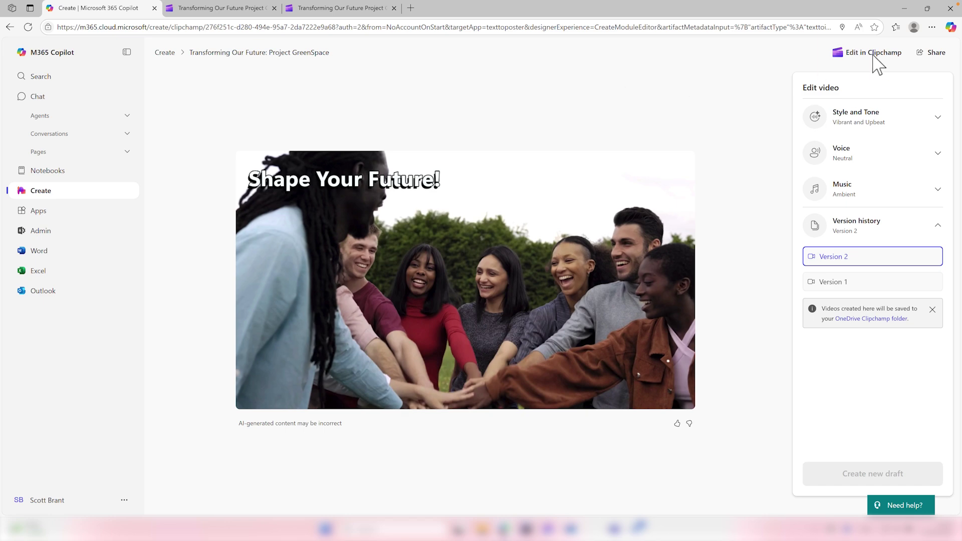
left_click(932, 52)
left_click(920, 73)
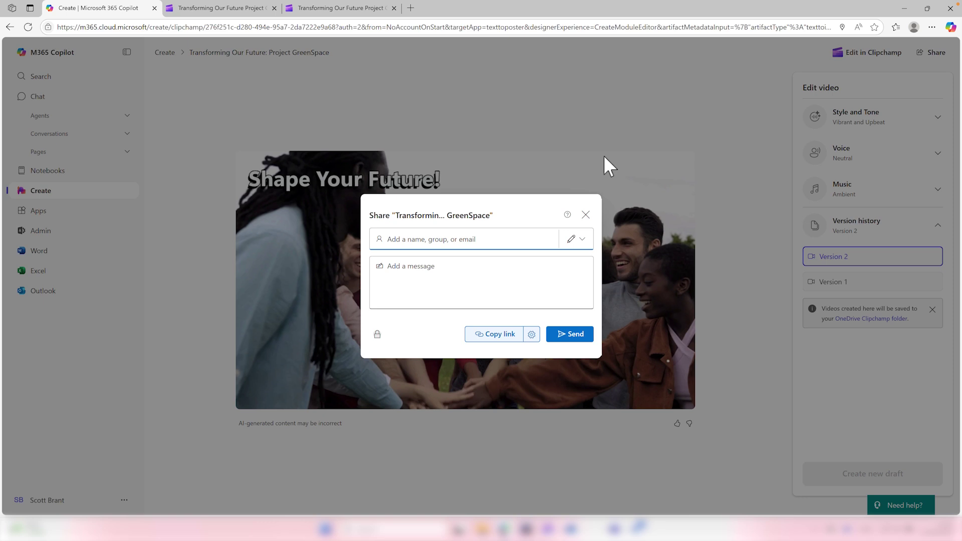
Close the Share dialog without sending the video to anyone
left_click(585, 214)
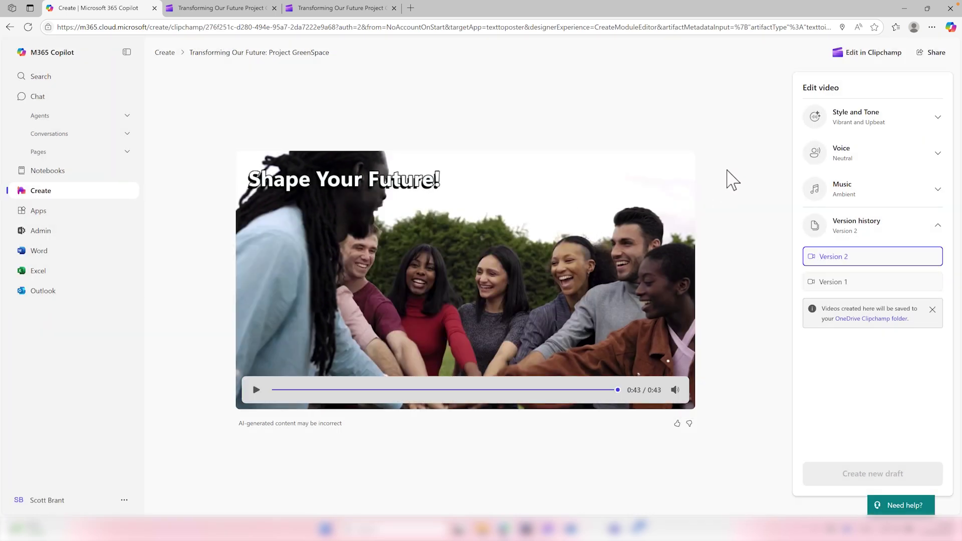